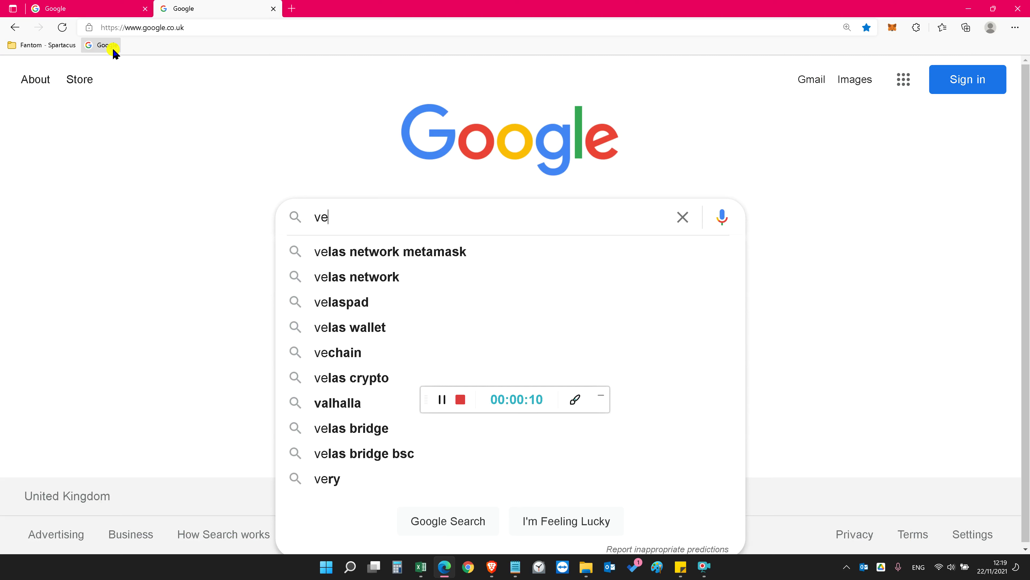
type("las4")
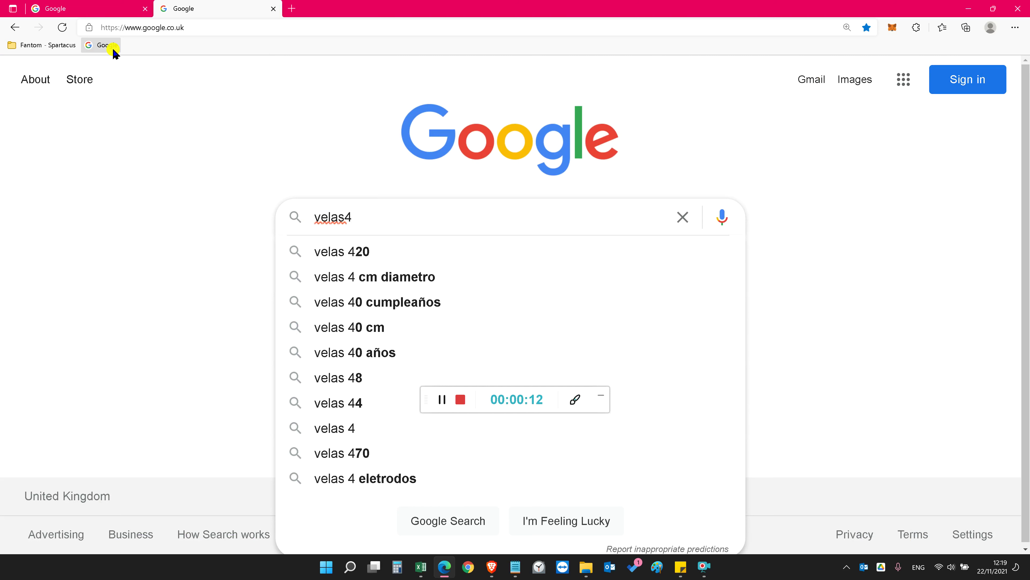
key("BackSpace")
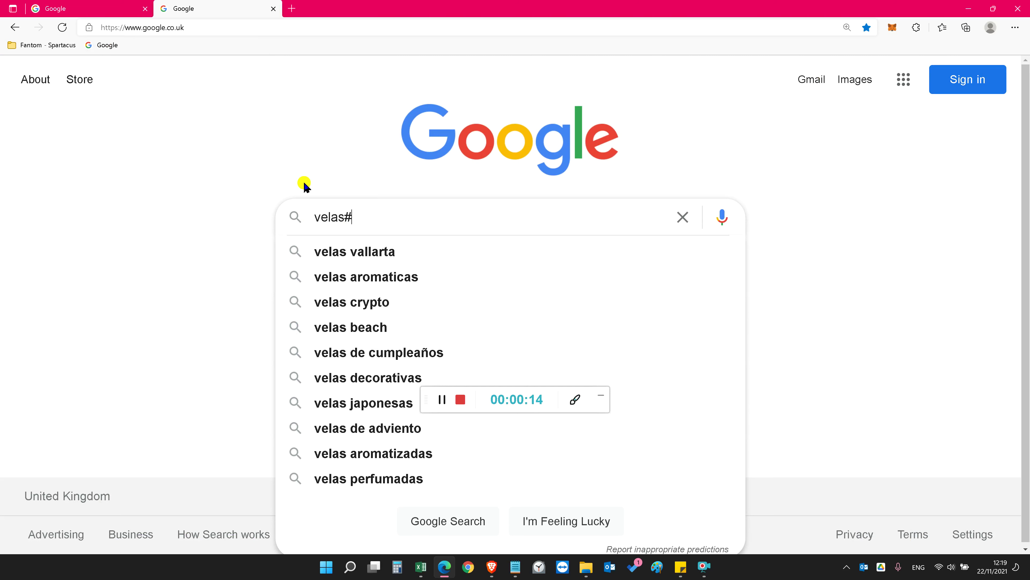
left_click(274, 9)
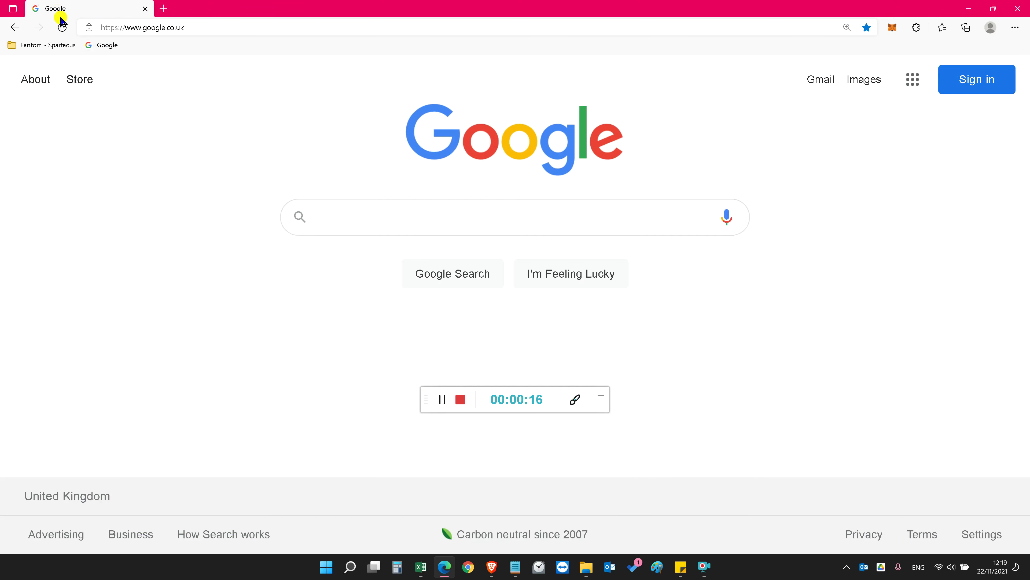
Search Google for "velas network metamask".
left_click(340, 215)
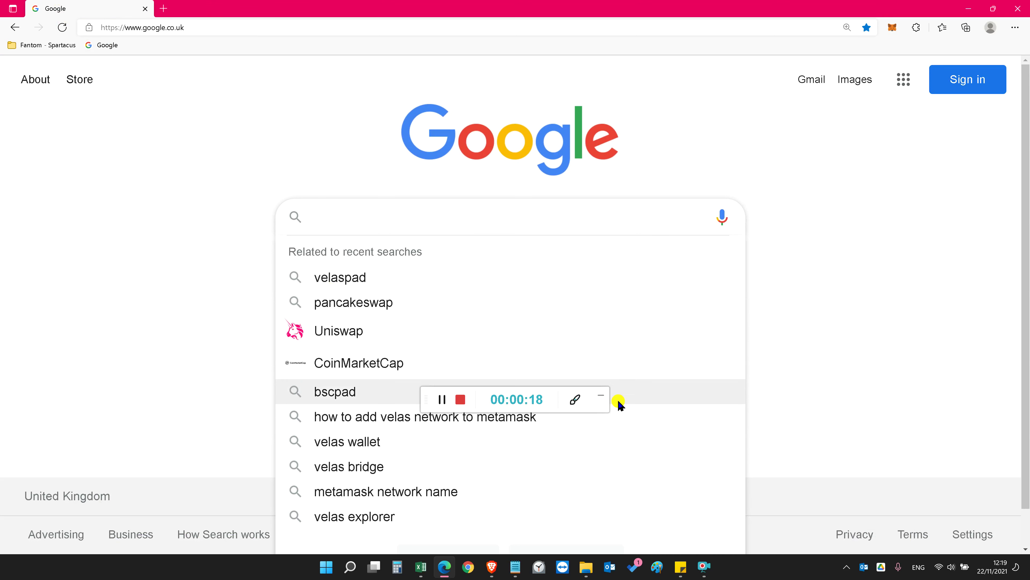
left_click(601, 395)
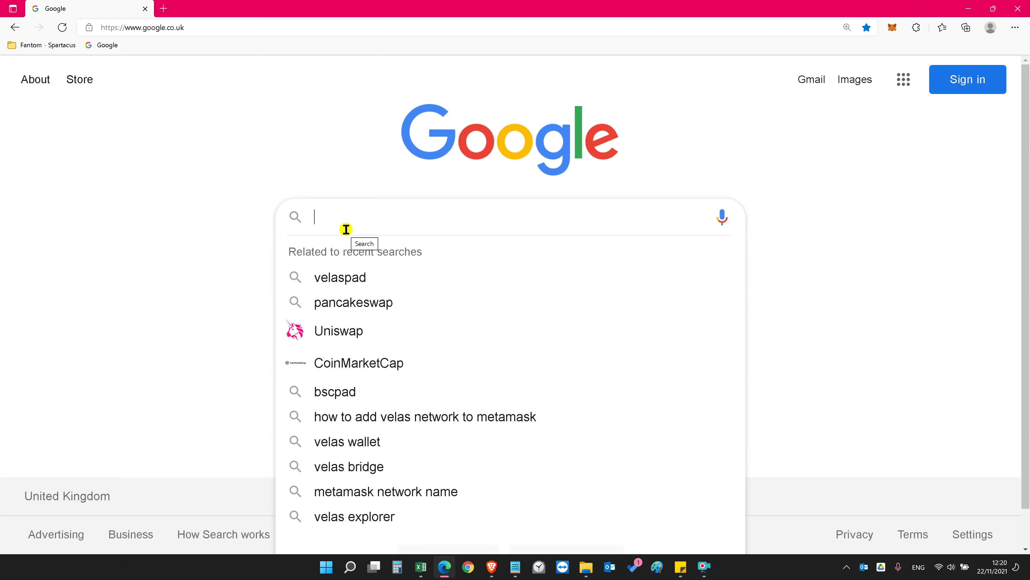
type("velas")
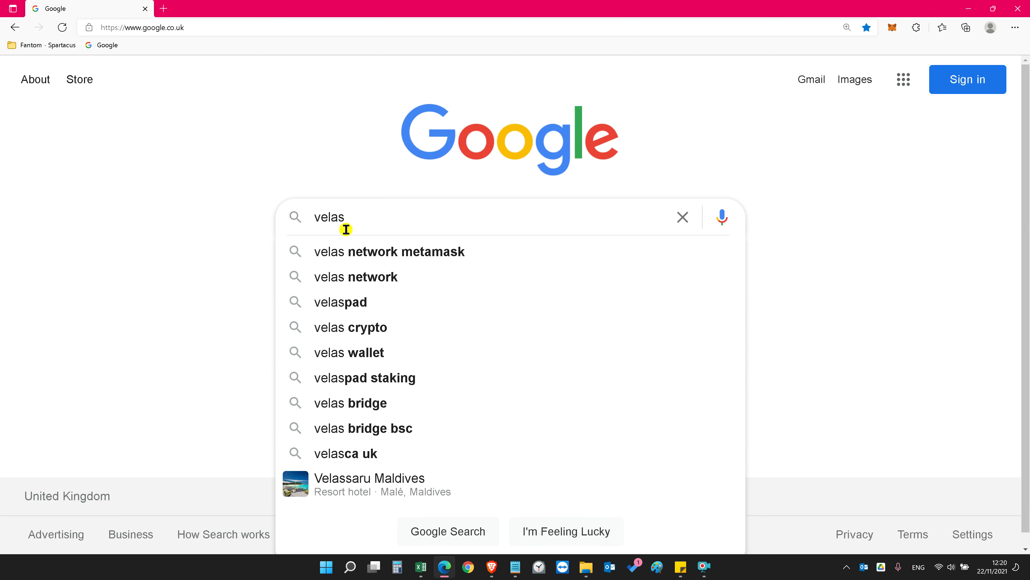
key("Down")
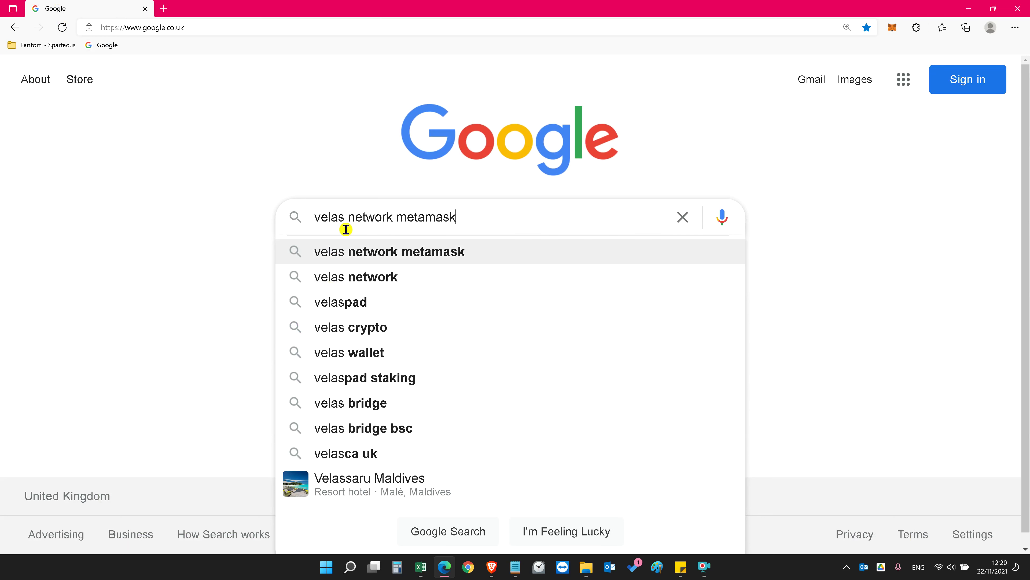
key("Return")
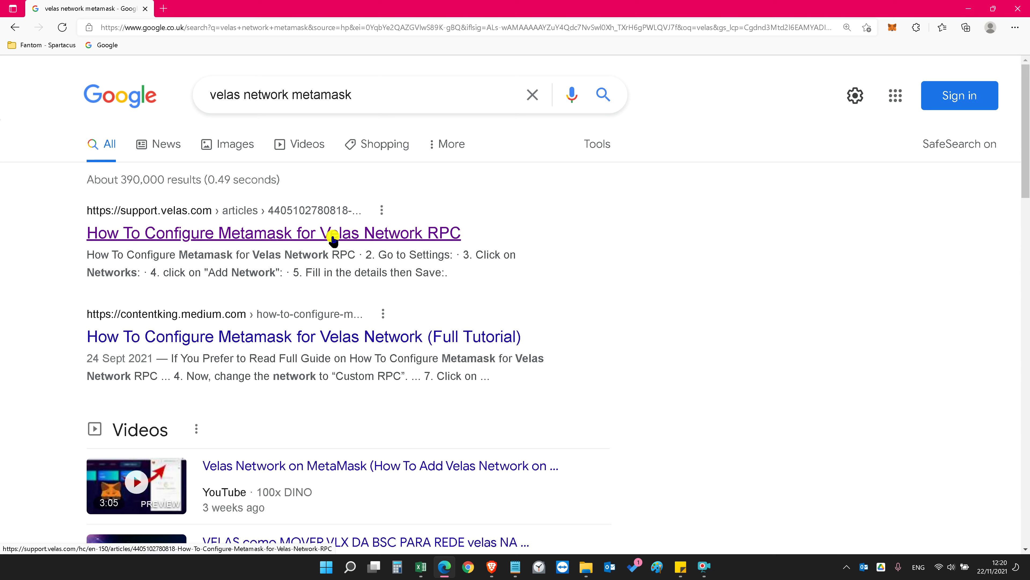
Open the Velas support article "How To Configure Metamask for Velas Network RPC" and find the network details under step 5.
left_click(332, 238)
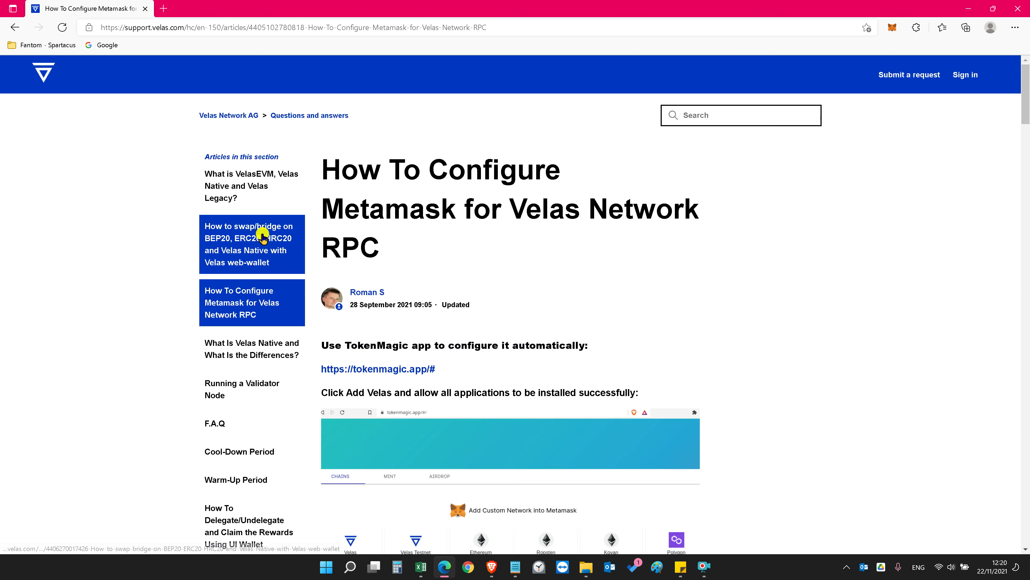
left_click_drag(1026, 113, 1029, 330)
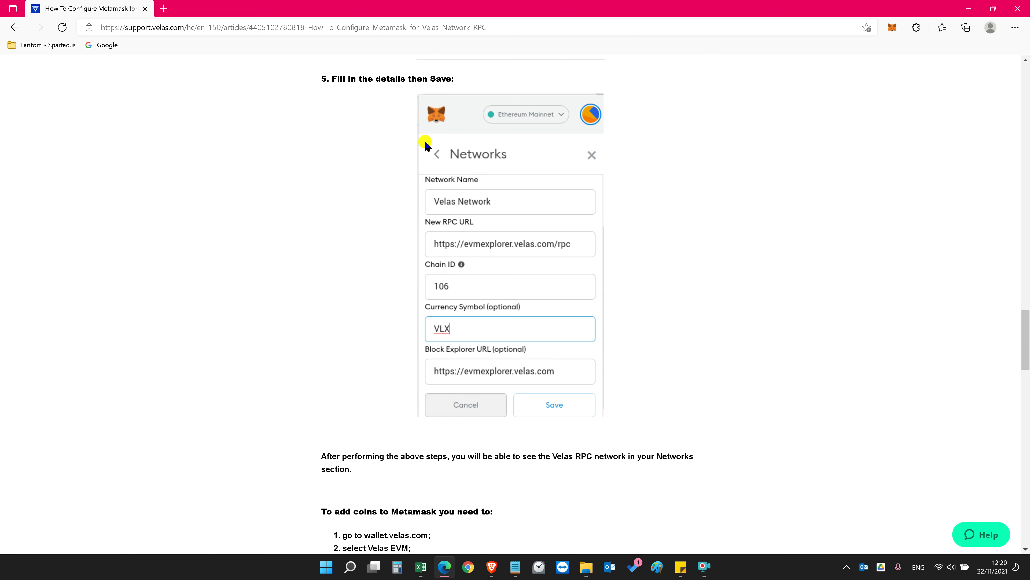
left_click_drag(321, 78, 455, 83)
left_click(409, 80)
Open the MetaMask wallet and start adding a custom RPC network.
left_click(895, 27)
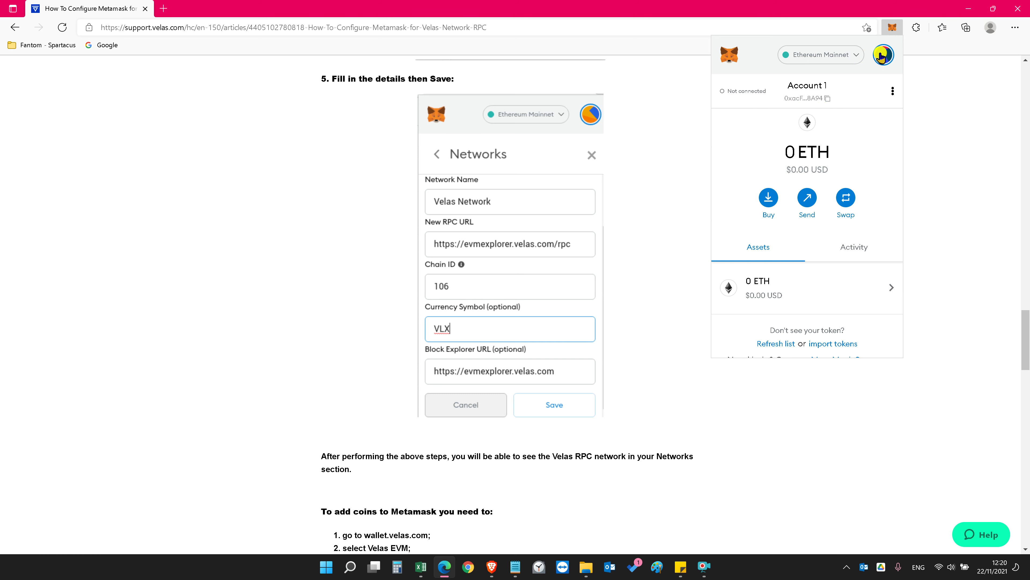
left_click(855, 61)
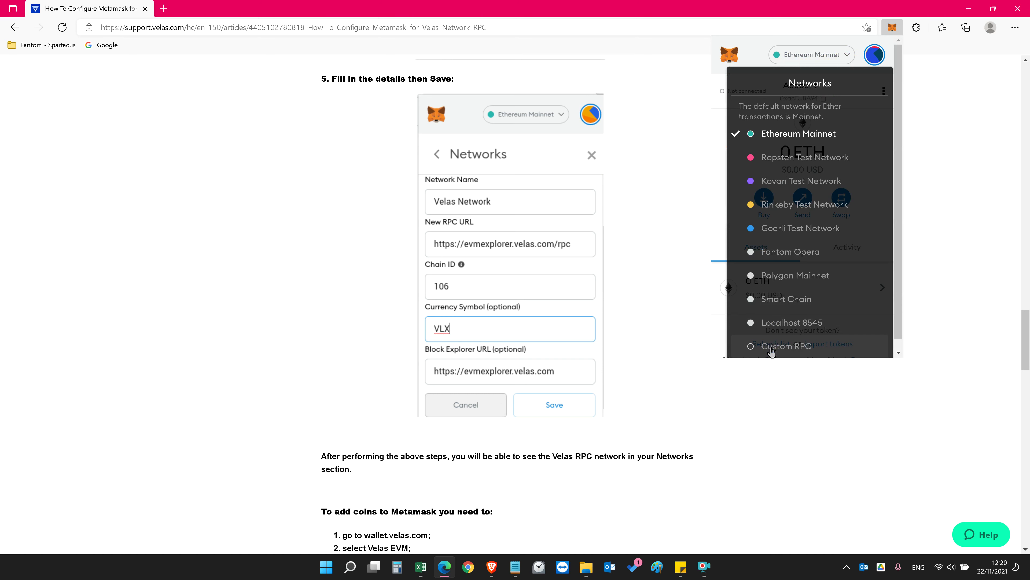
left_click(770, 350)
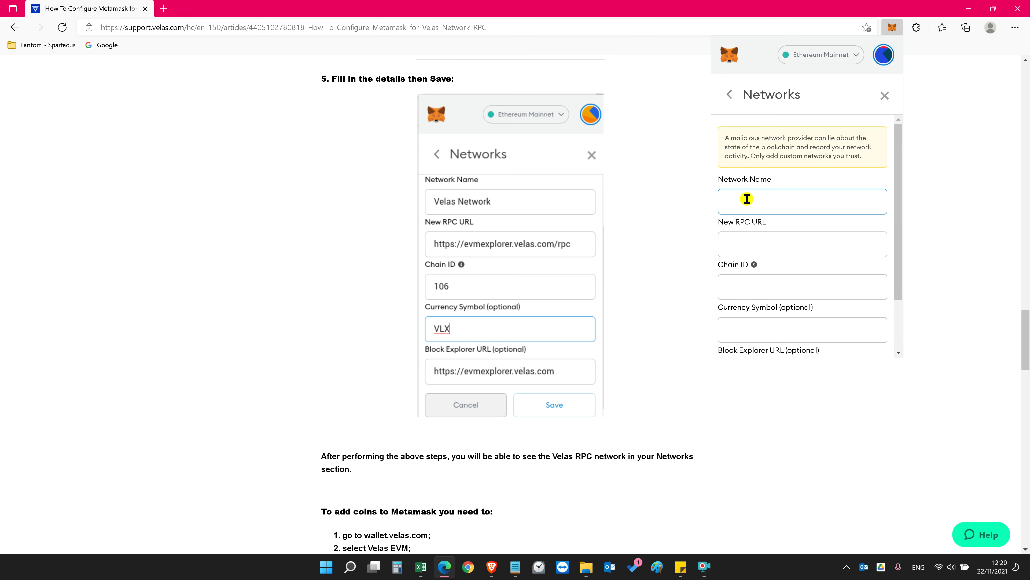
scroll(769, 329, "down", 2)
scroll(773, 246, "up", 2)
Name the new network "Velas Network", matching the article's example.
left_click(774, 200)
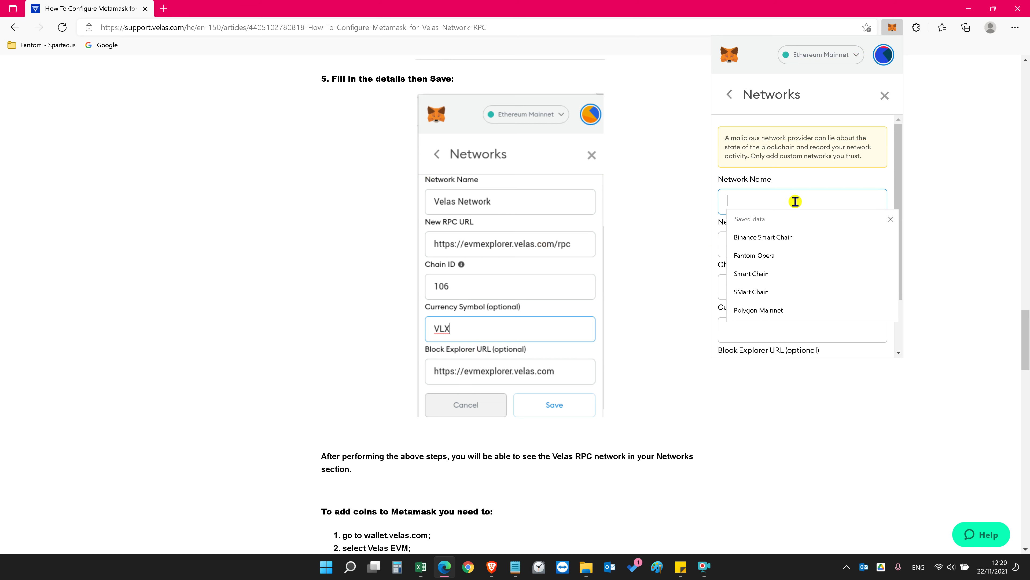
type("Vel")
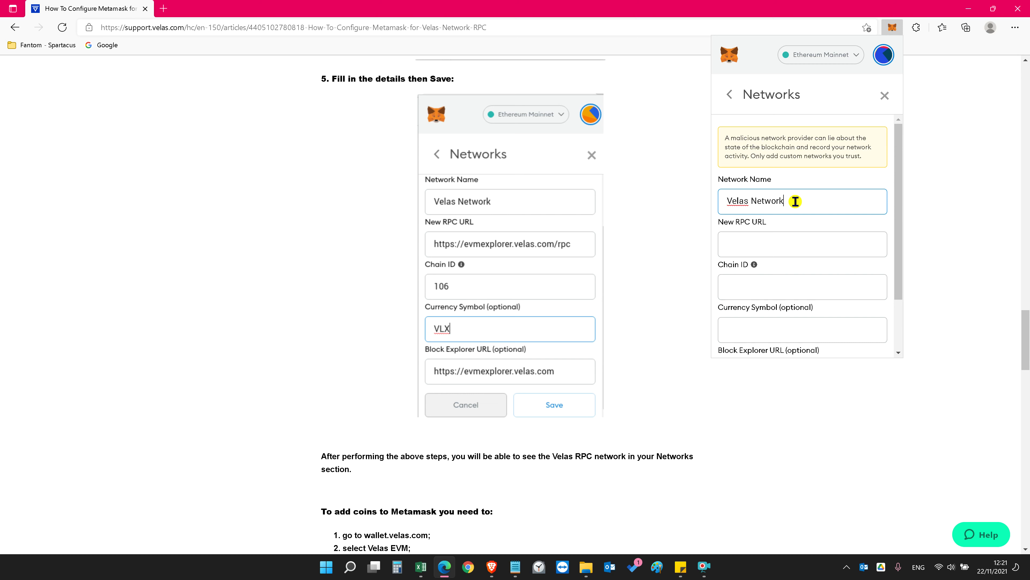
type("as Network")
left_click_drag(793, 200, 725, 200)
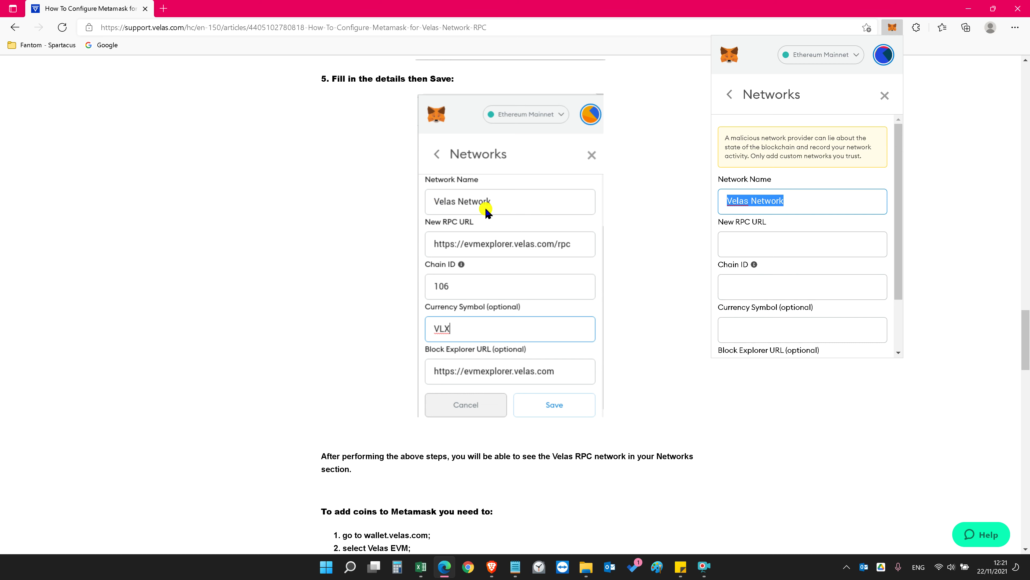
left_click(751, 245)
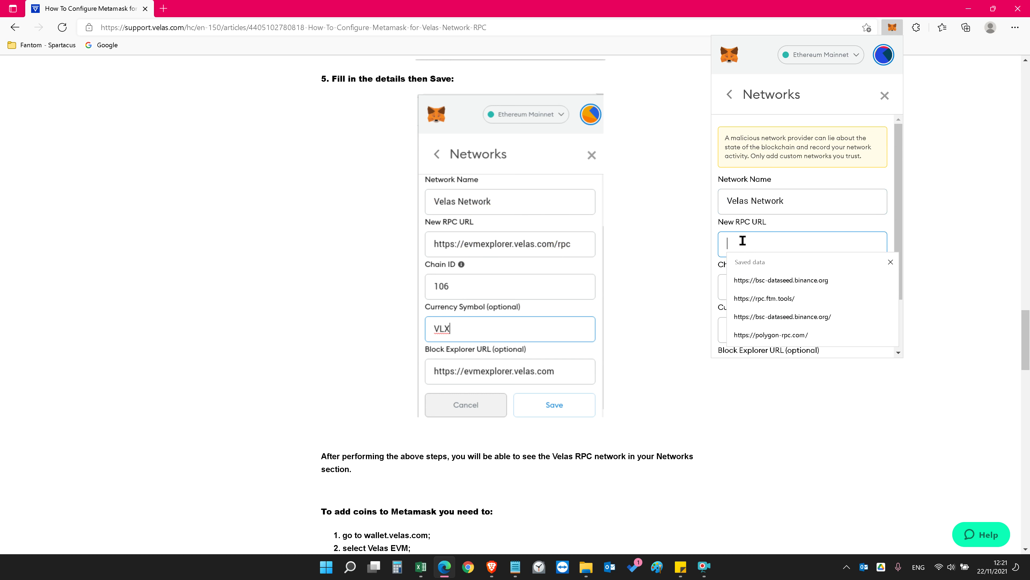
left_click(742, 280)
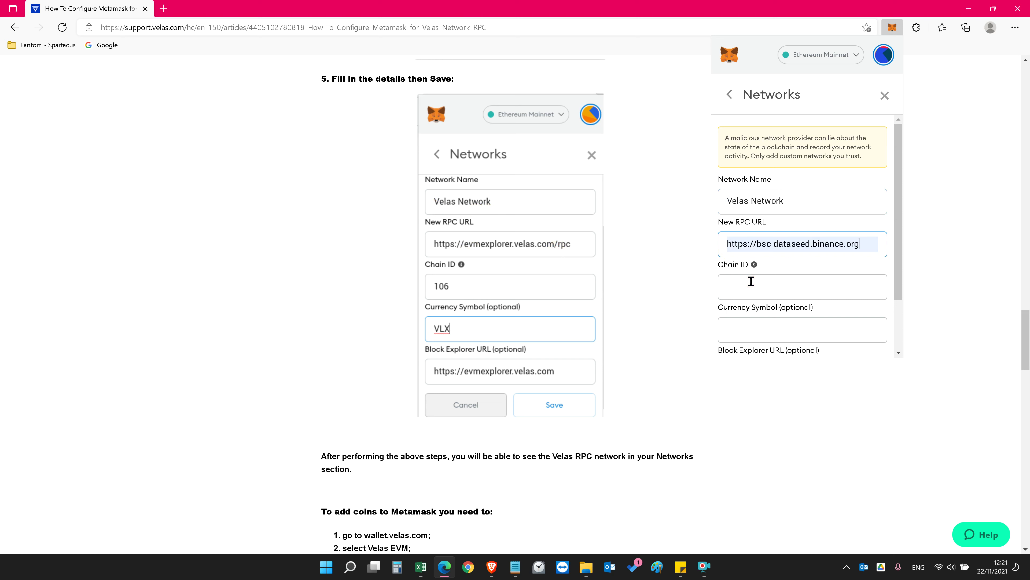
left_click_drag(870, 241, 759, 245)
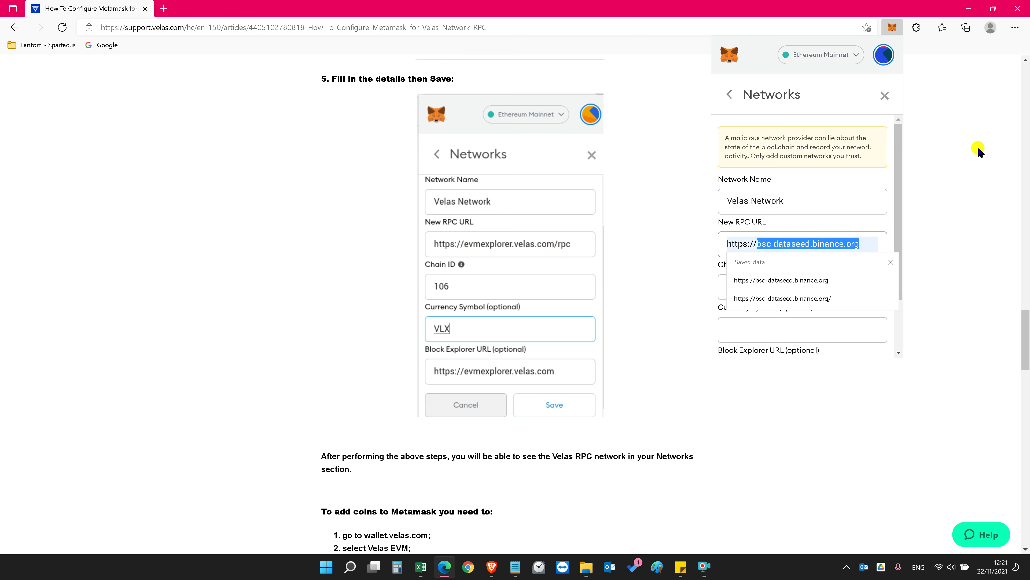
key("BackSpace")
type("evmexplorer.velas.com/rpc")
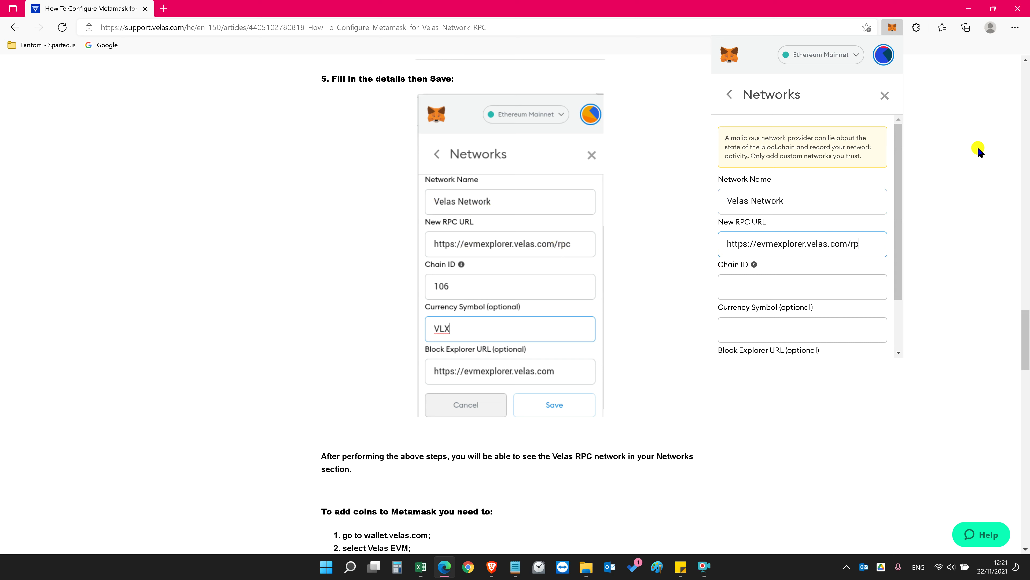
Set the new network's chain ID to 106 and its currency symbol to VLX.
left_click(788, 293)
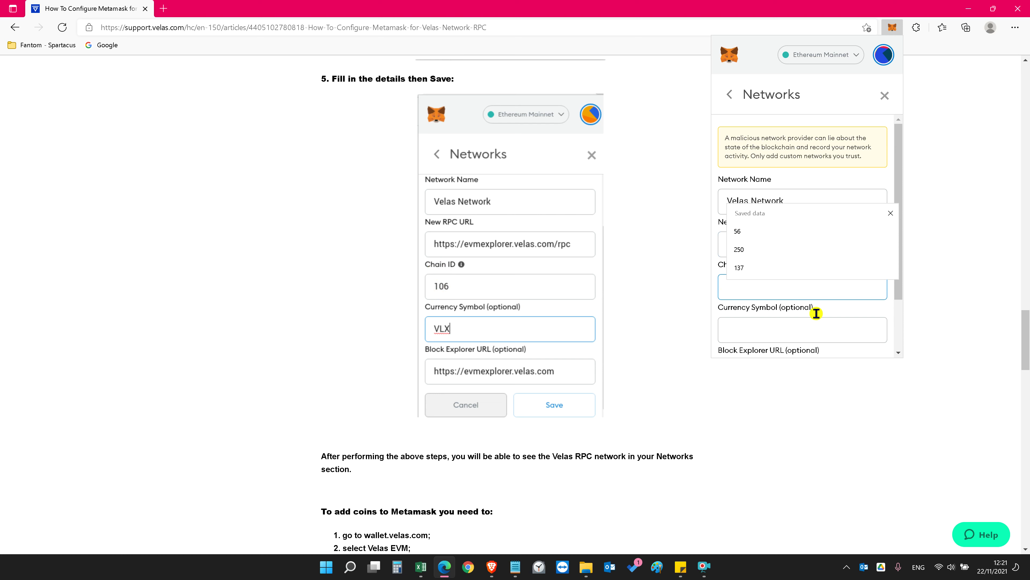
type("106")
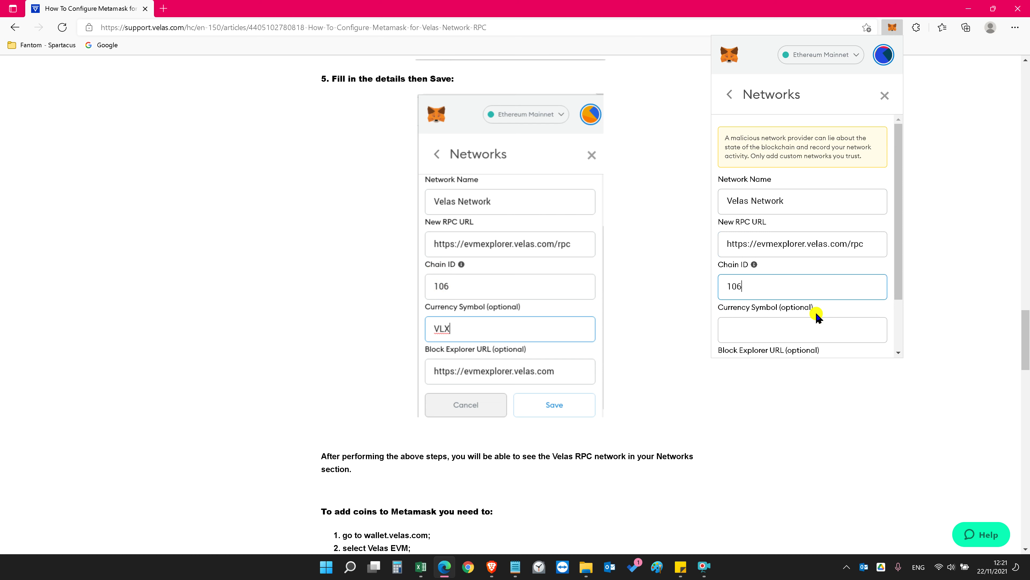
scroll(817, 315, "down", 1)
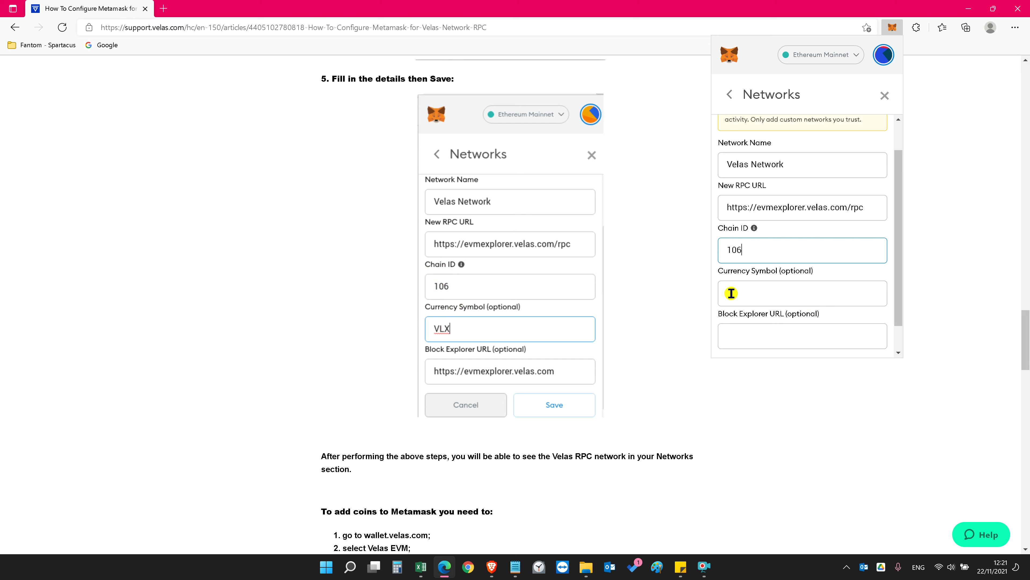
left_click(749, 292)
type("VLX")
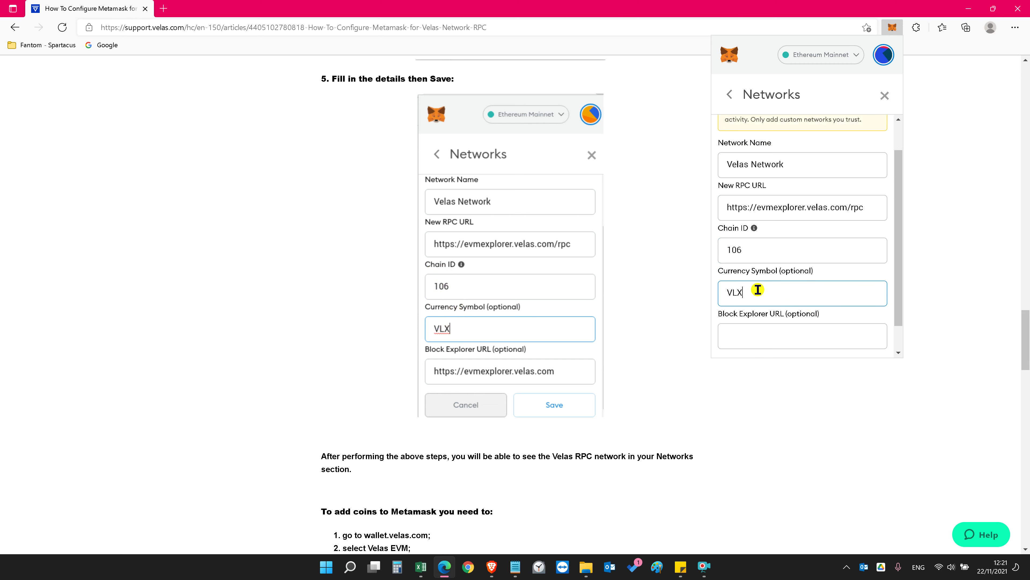
scroll(758, 289, "down", 1)
left_click(727, 304)
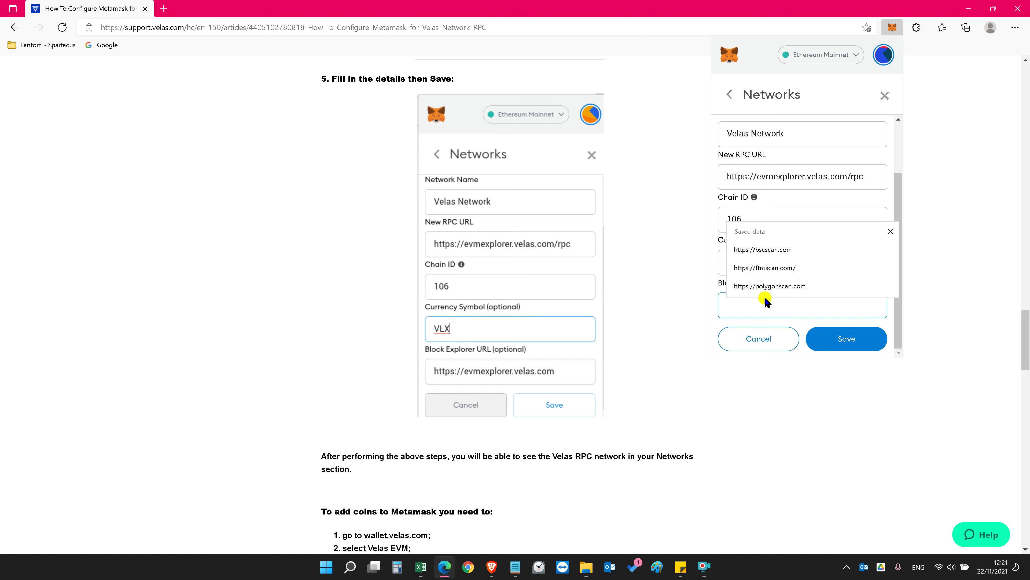
left_click(771, 288)
left_click_drag(835, 303, 760, 305)
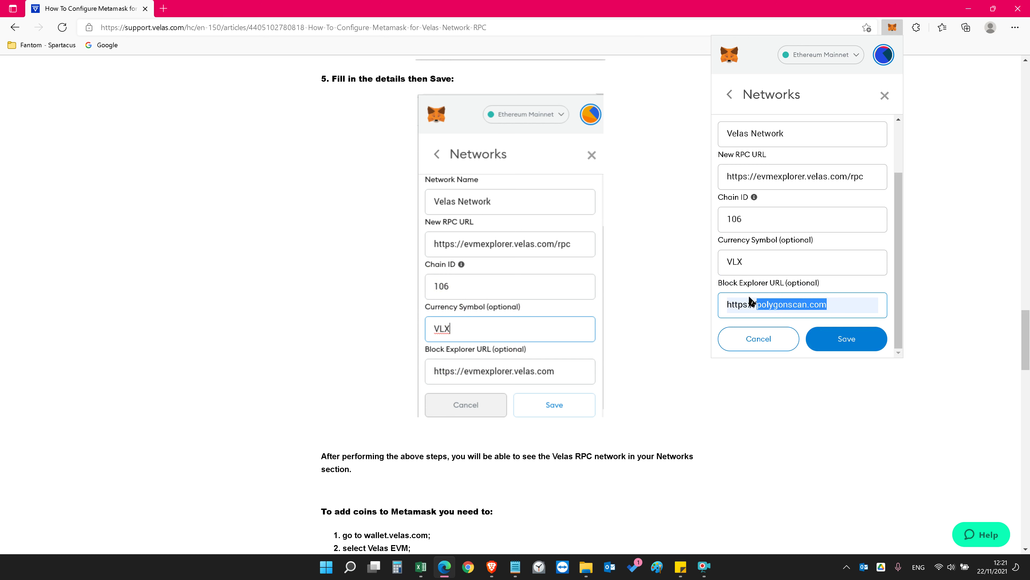
key("BackSpace")
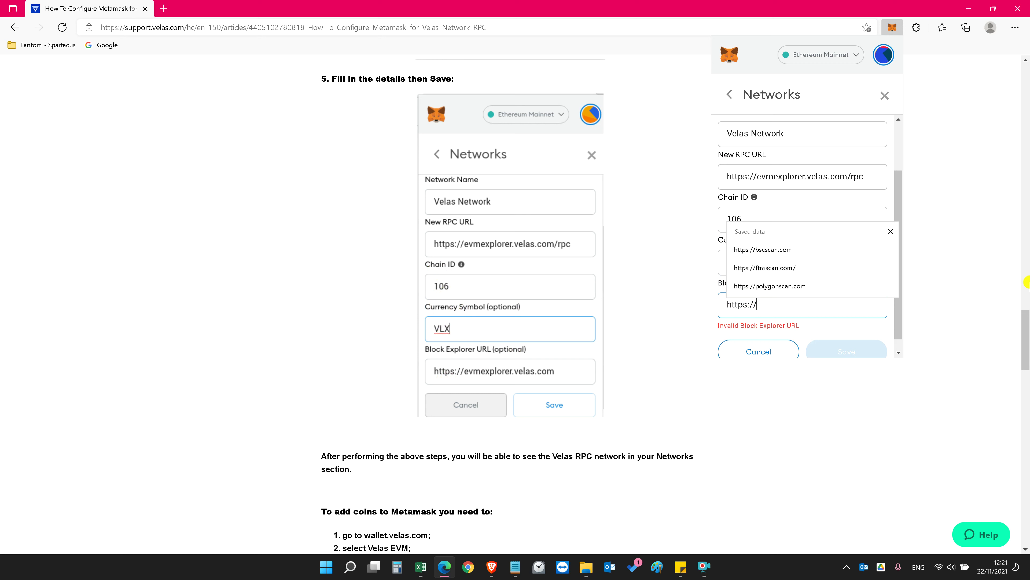
type("evmexplorer.velas.com")
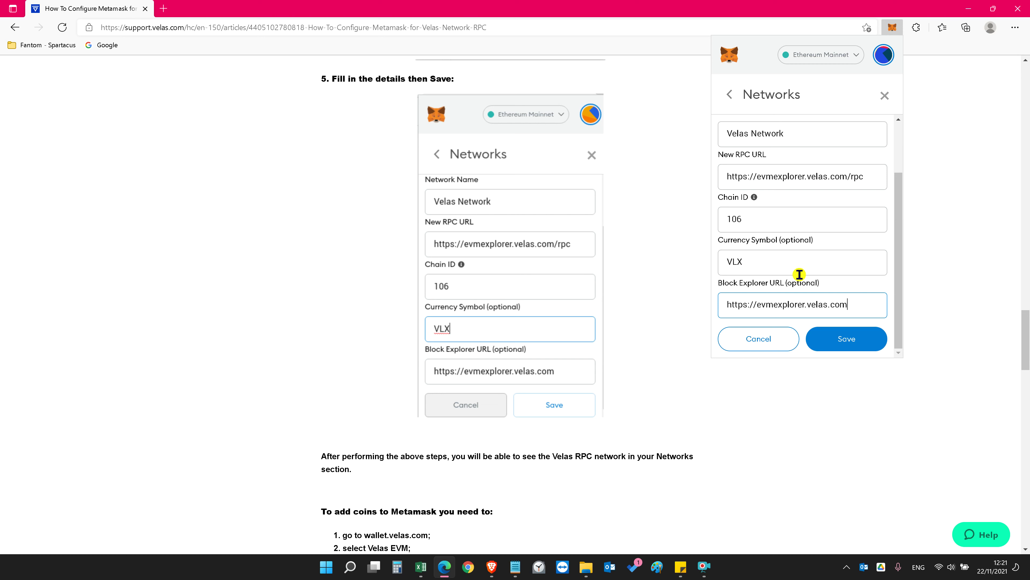
left_click(853, 336)
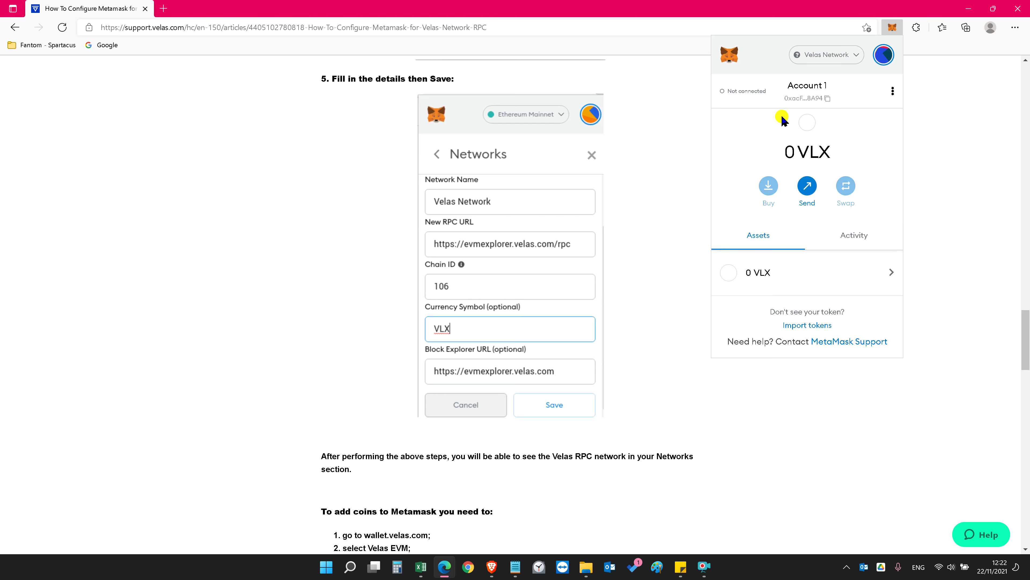
Check the wallet's list of networks for the Velas Network entry, keeping Velas Network selected.
left_click(853, 57)
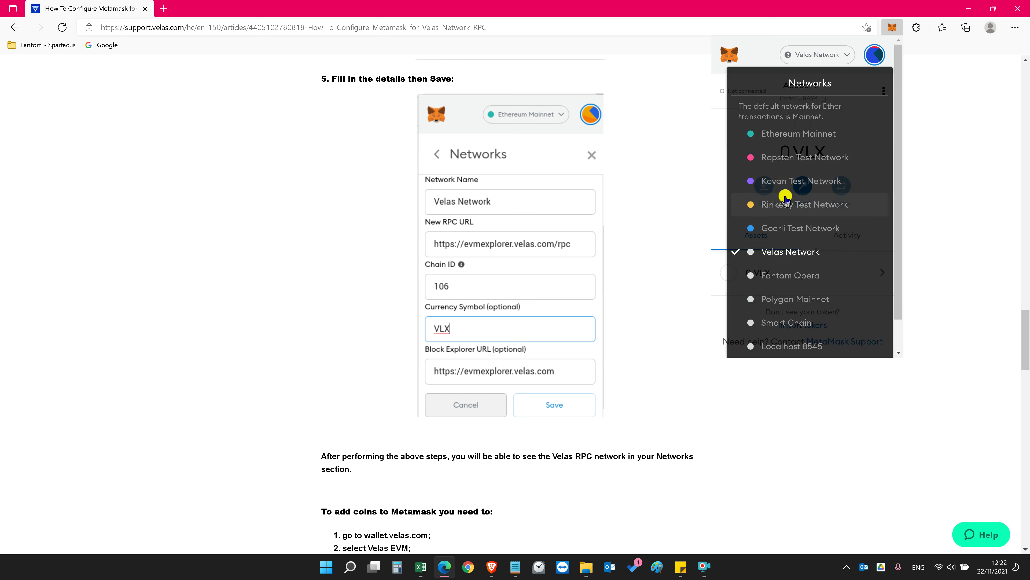
left_click(787, 256)
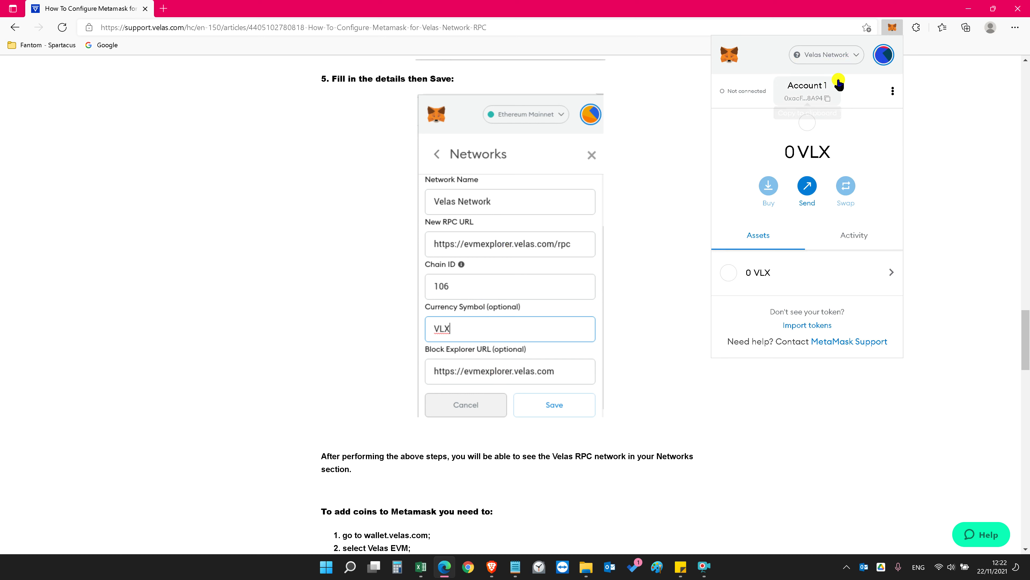
left_click(844, 59)
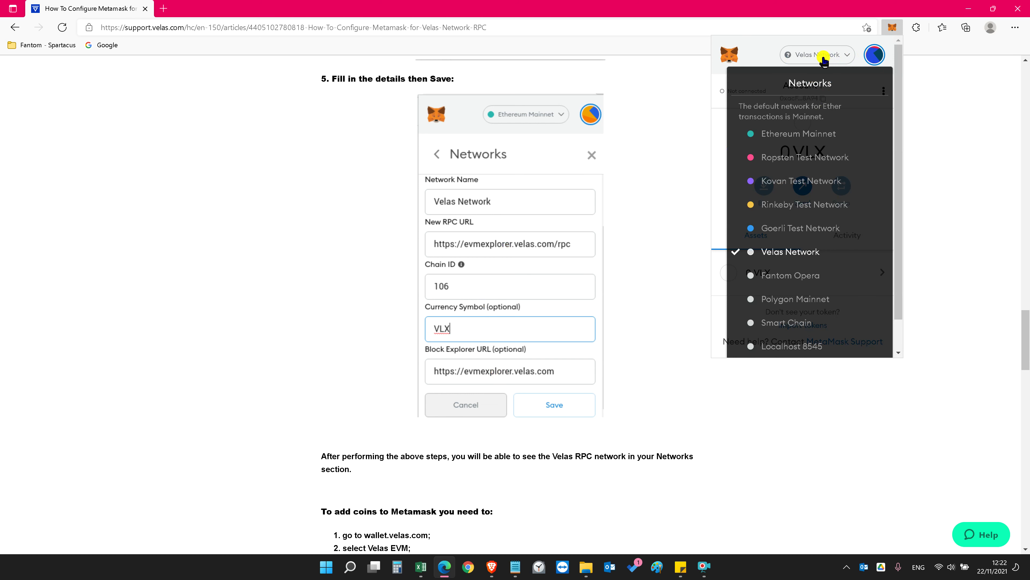
scroll(781, 339, "down", 1)
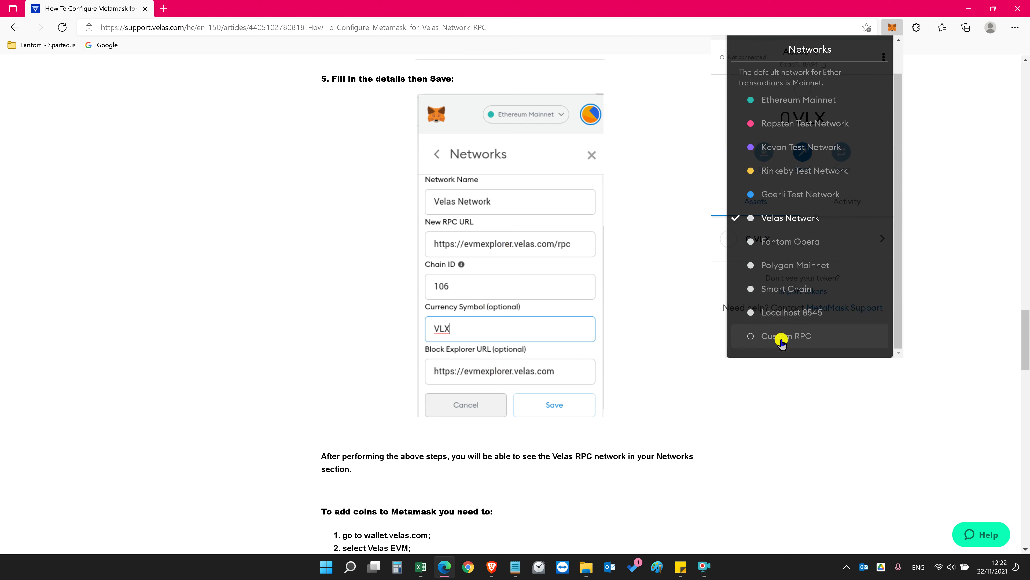
scroll(826, 53, "up", 1)
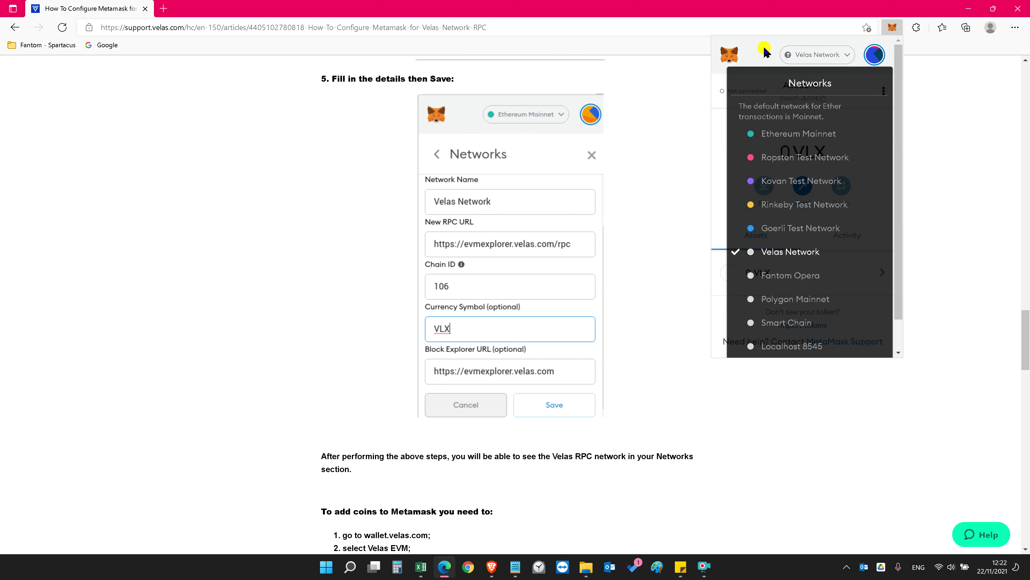
left_click(826, 54)
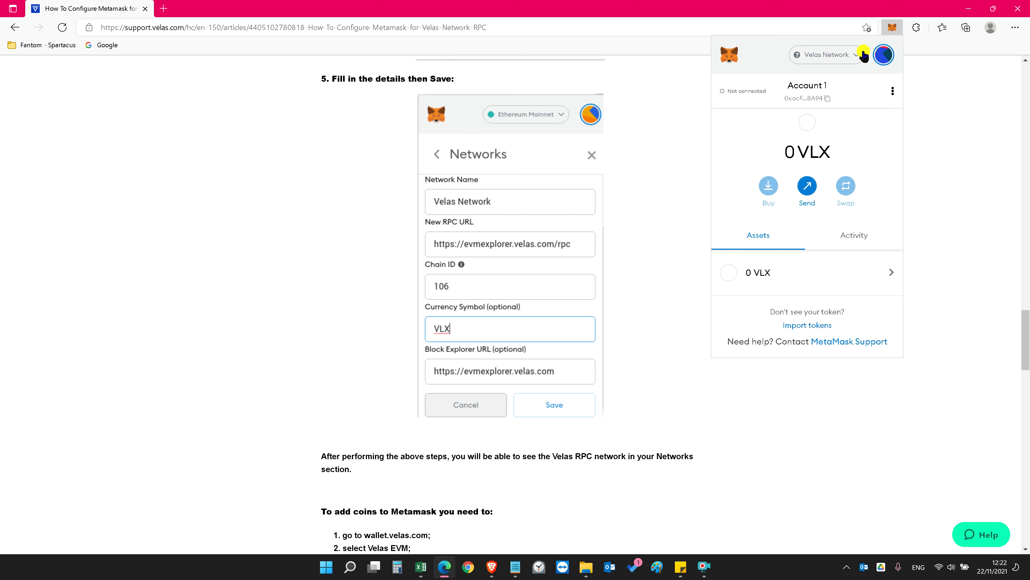
Open the wallet's Networks settings and look through the list of networks down to Velas Network.
left_click(886, 56)
left_click(767, 253)
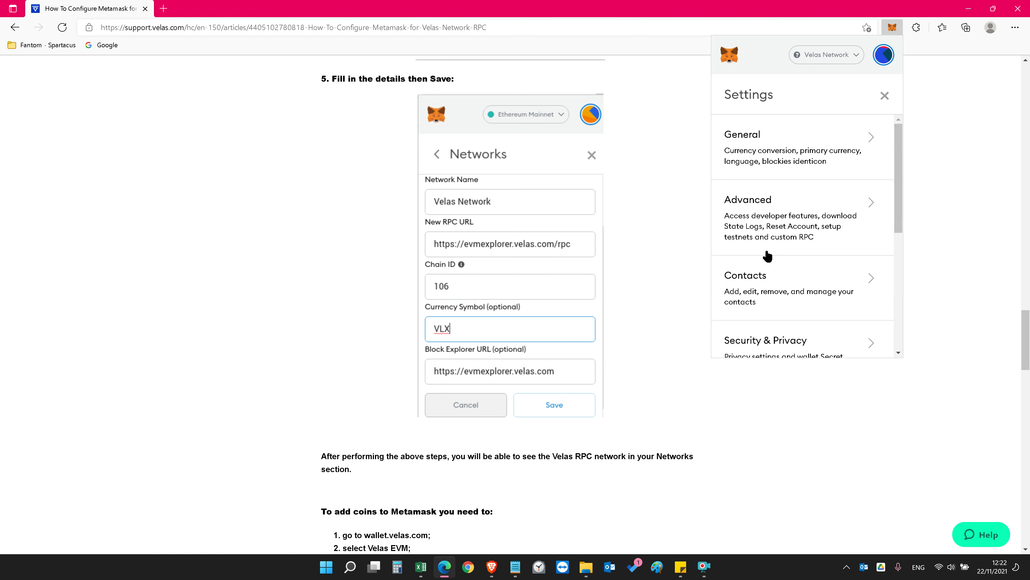
scroll(779, 219, "down", 2)
scroll(780, 209, "down", 2)
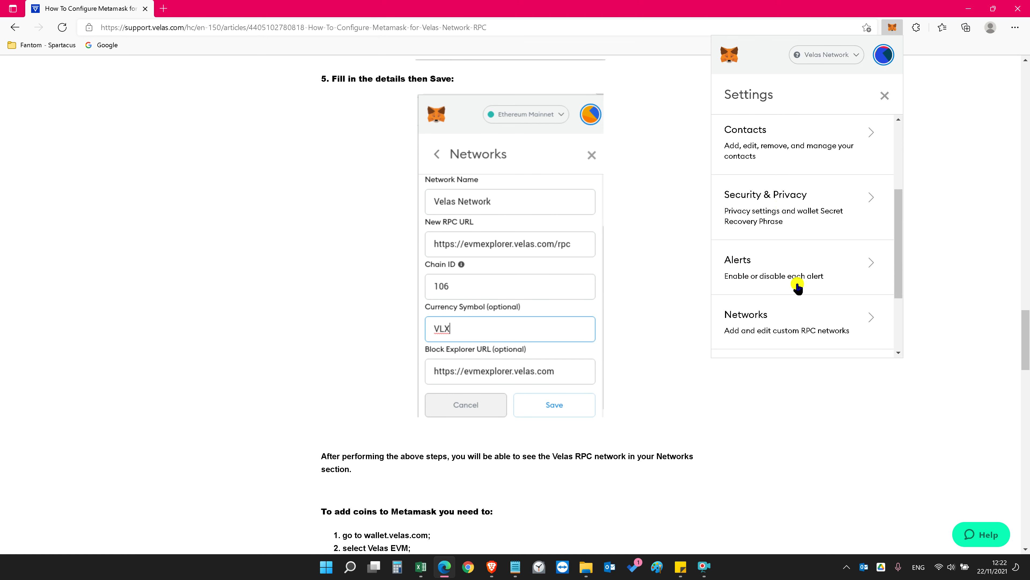
scroll(781, 292, "down", 1)
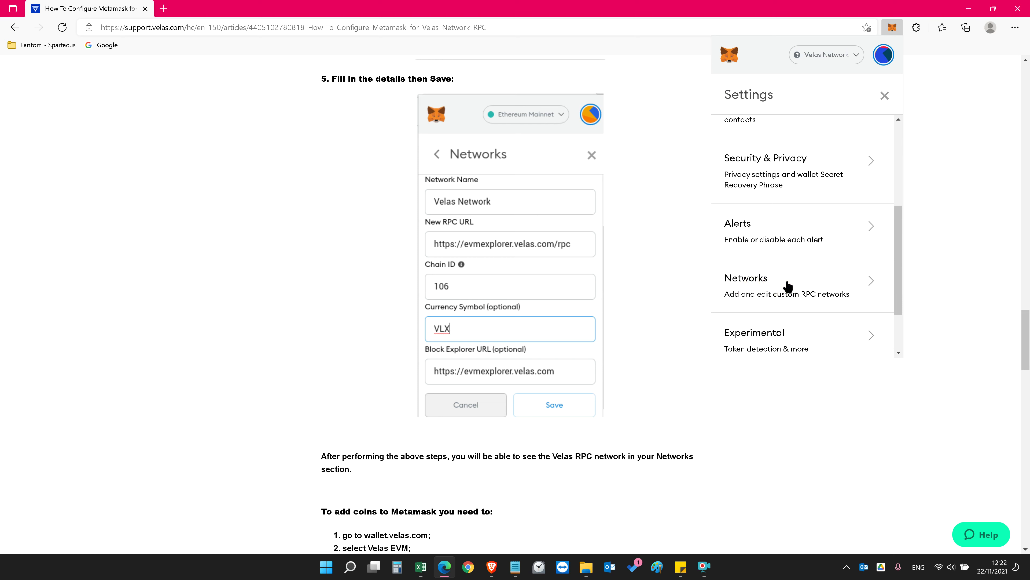
left_click(787, 285)
scroll(797, 227, "down", 2)
scroll(802, 244, "down", 1)
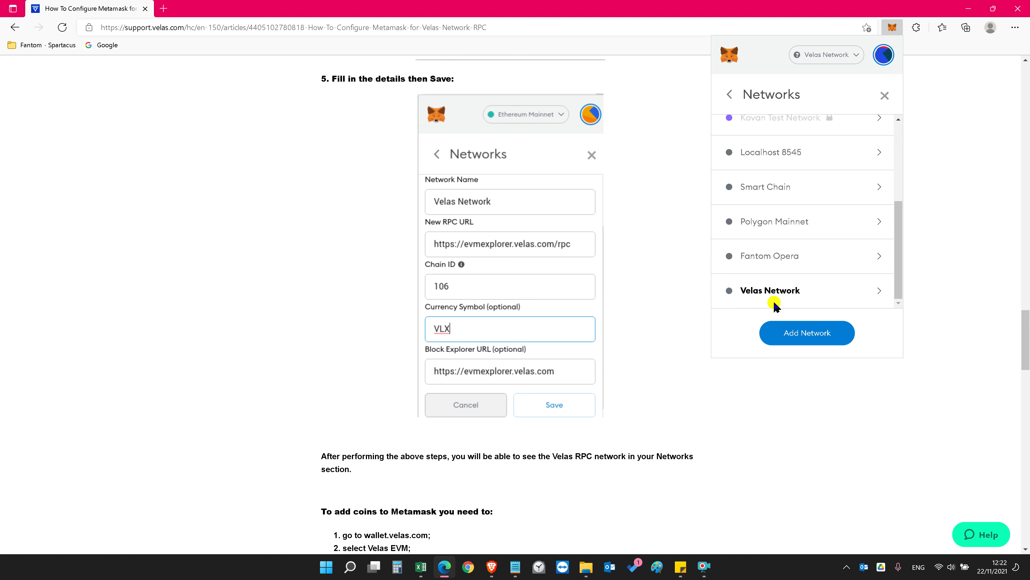
Examine the fields of the blank form for adding a network and close the settings without entering anything.
left_click(811, 335)
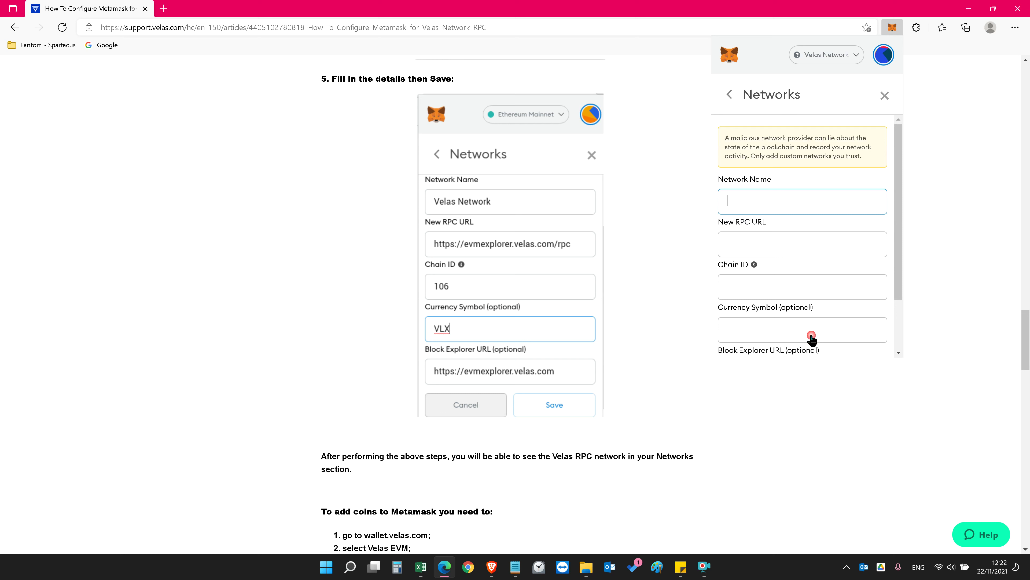
scroll(736, 189, "down", 1)
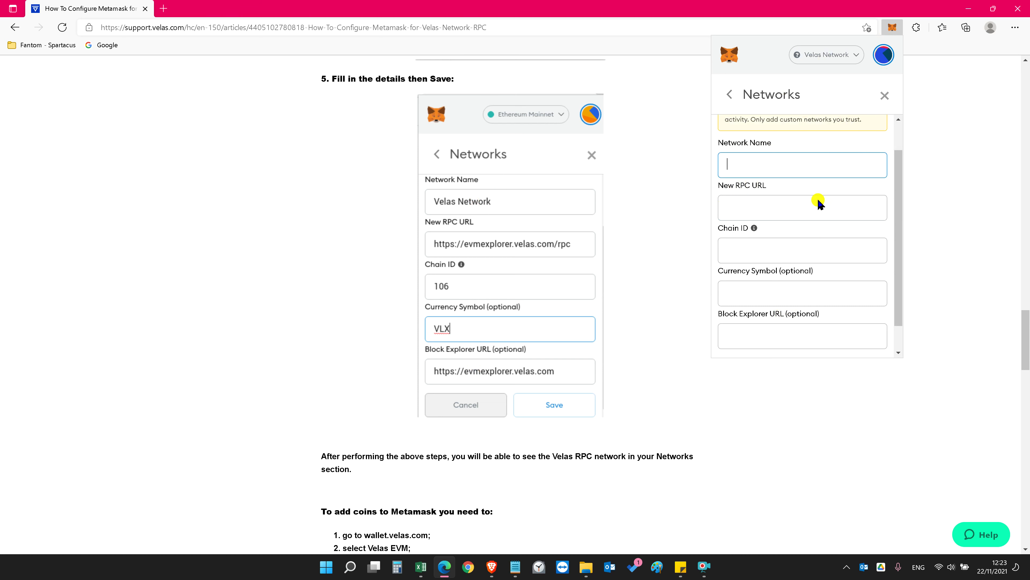
left_click(886, 97)
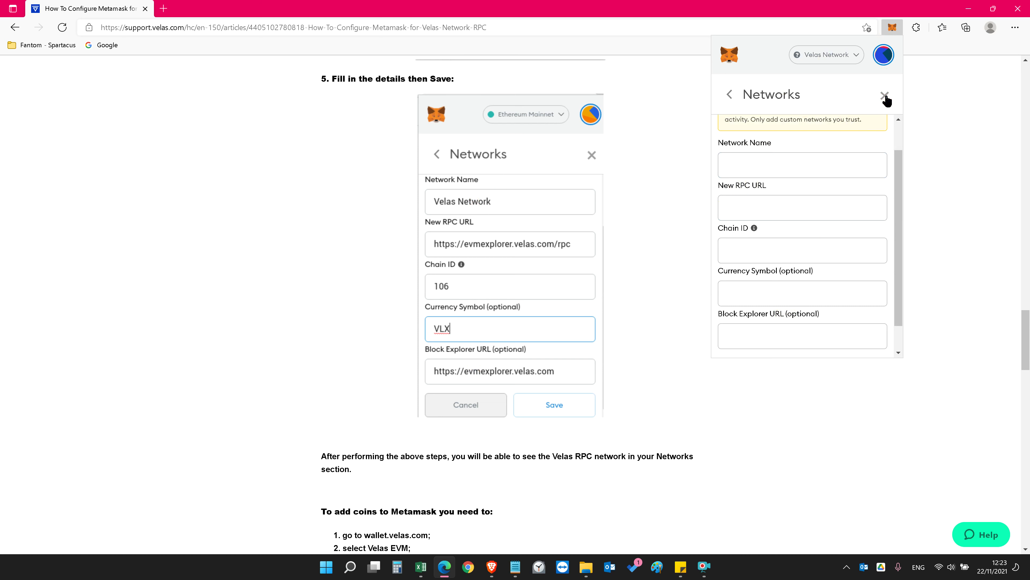
Review the route through the wallet's Networks settings to the add-network form again, returning to the account overview without adding a network.
left_click(884, 54)
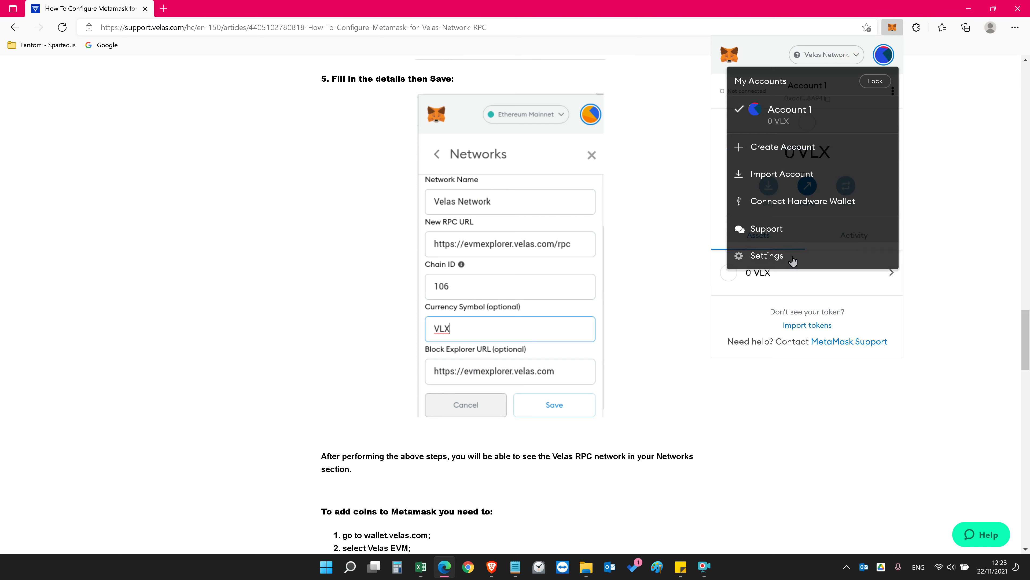
left_click(773, 255)
scroll(777, 266, "down", 3)
left_click(762, 319)
scroll(786, 302, "down", 2)
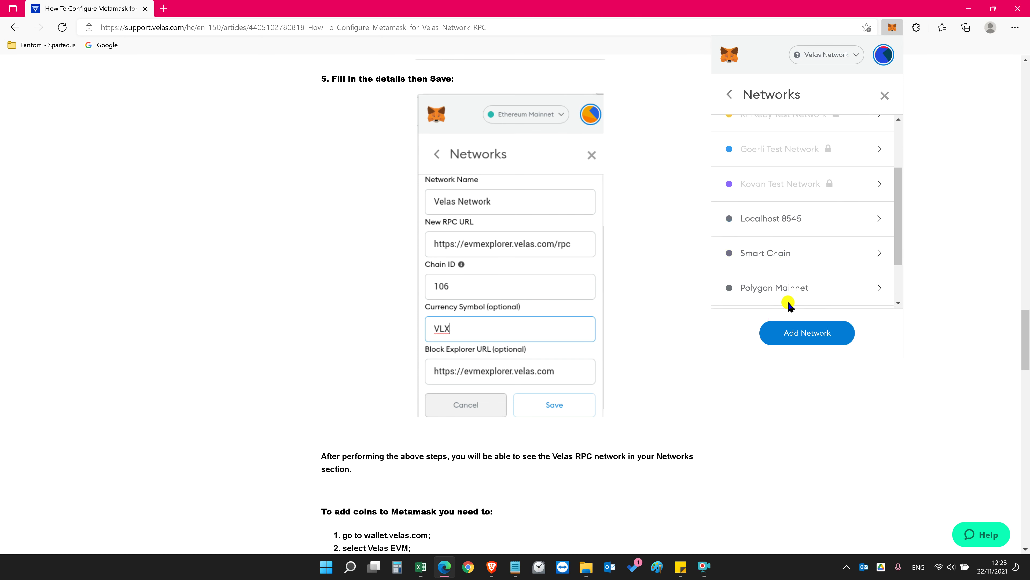
left_click(793, 332)
left_click(885, 95)
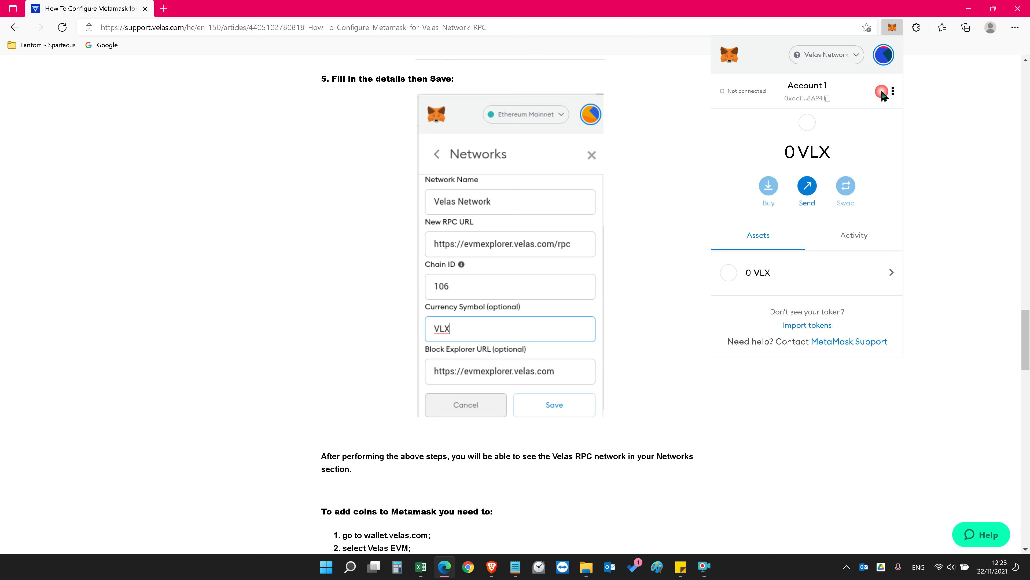
Look over the wallet's network selector, including its Custom RPC option, and return to the account overview with Velas Network selected.
left_click(855, 61)
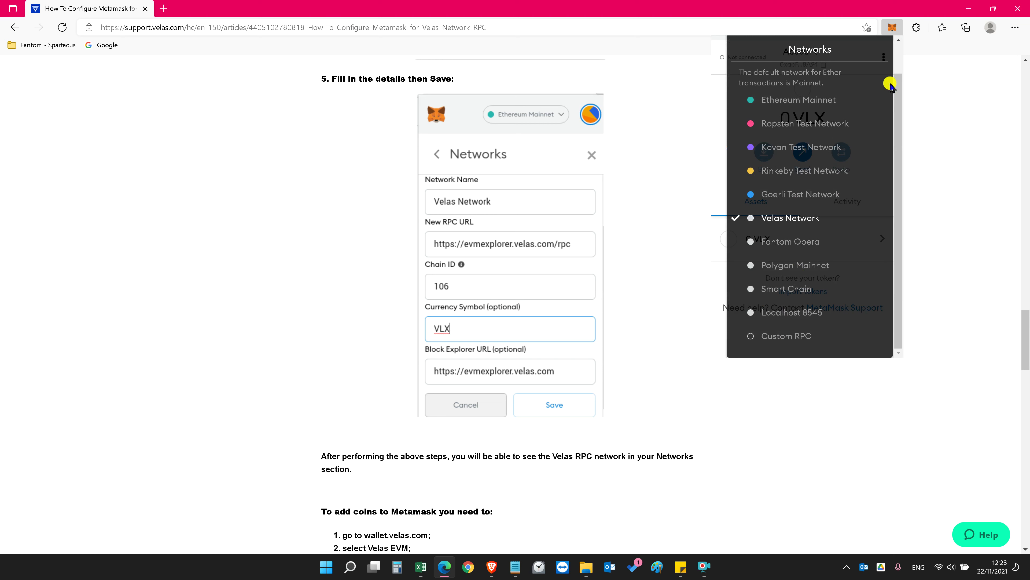
left_click(790, 18)
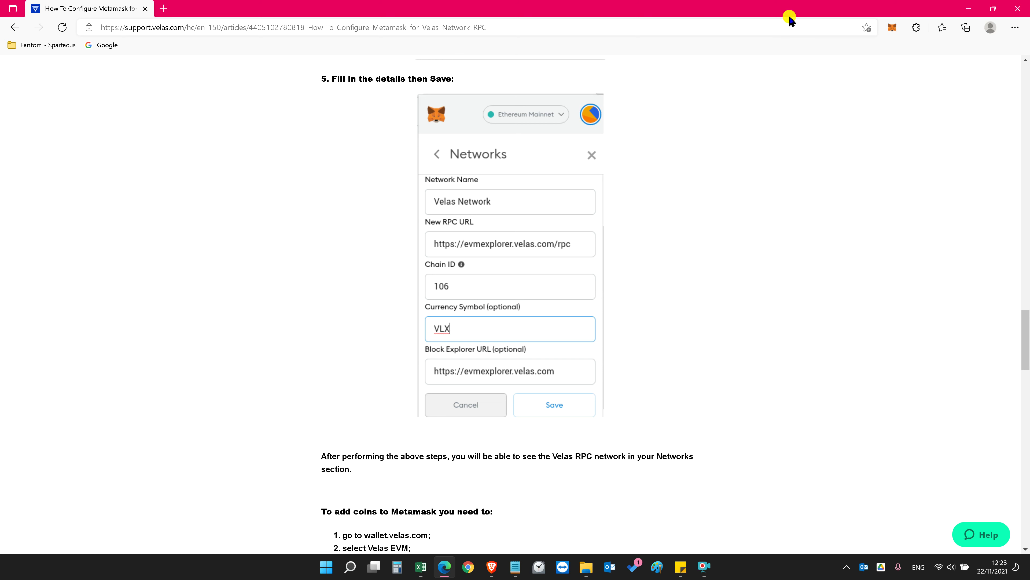
left_click(892, 27)
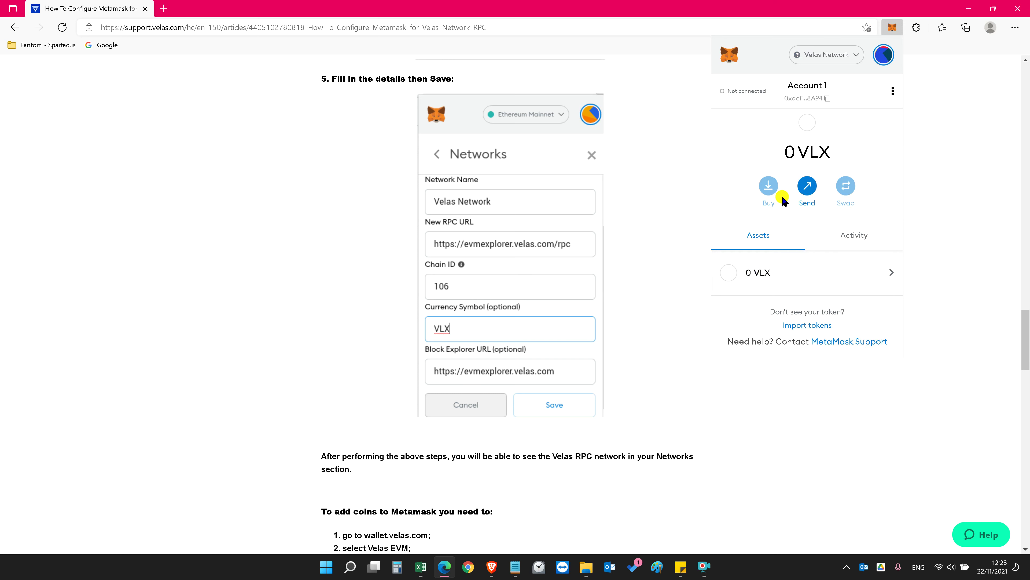
left_click(856, 57)
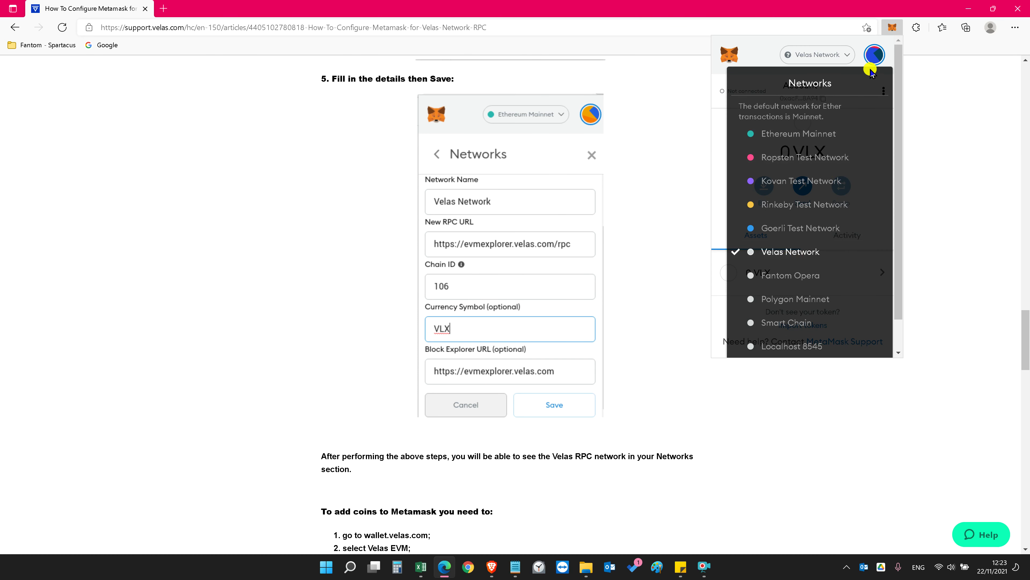
left_click(868, 57)
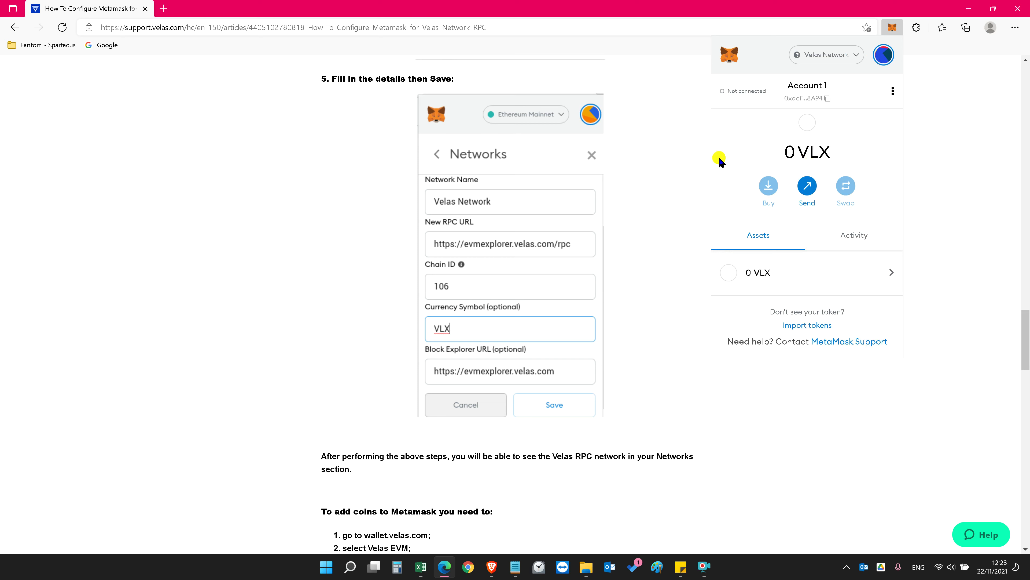
left_click(704, 567)
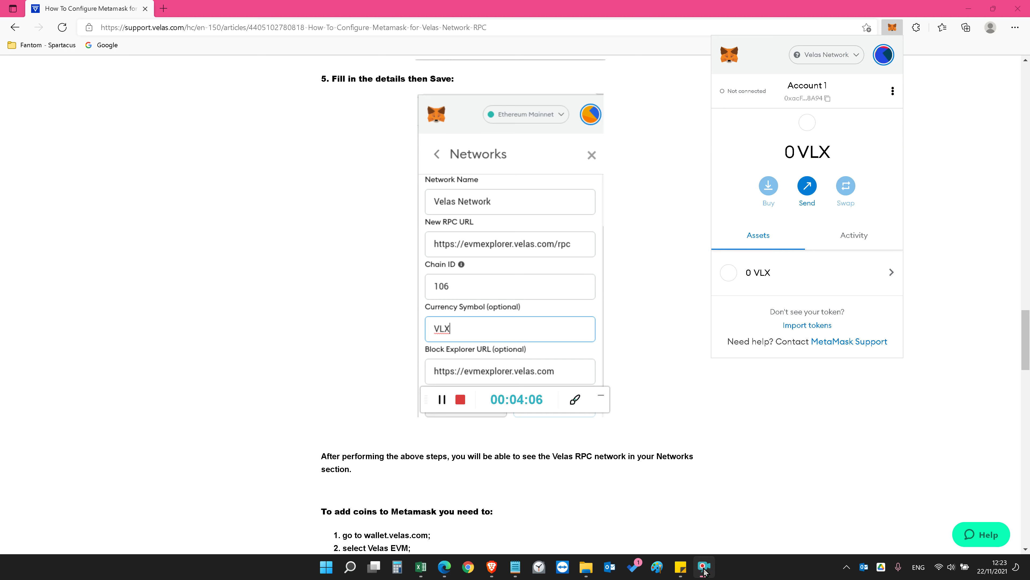